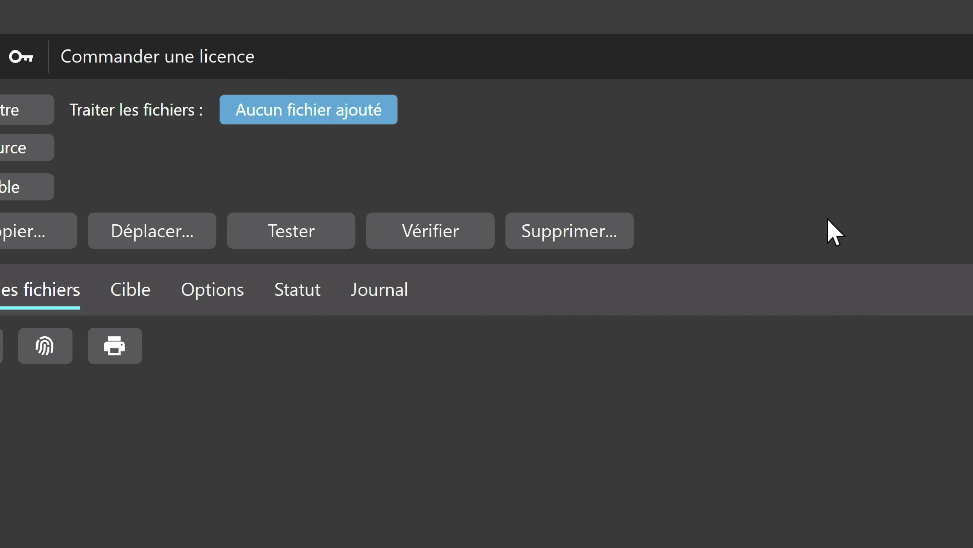
Step: Examine the available end-of-job actions and close the list without choosing another one
click(949, 57)
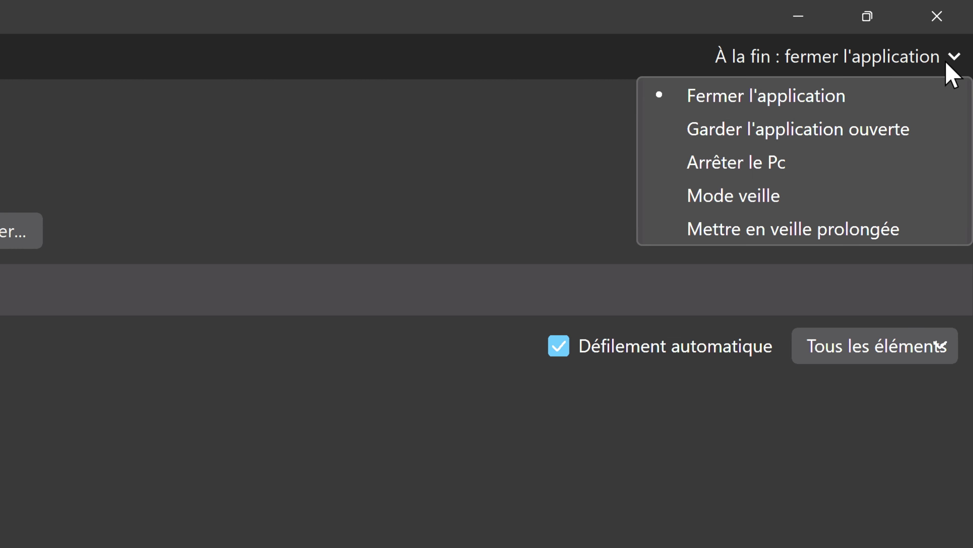
click(947, 61)
click(947, 65)
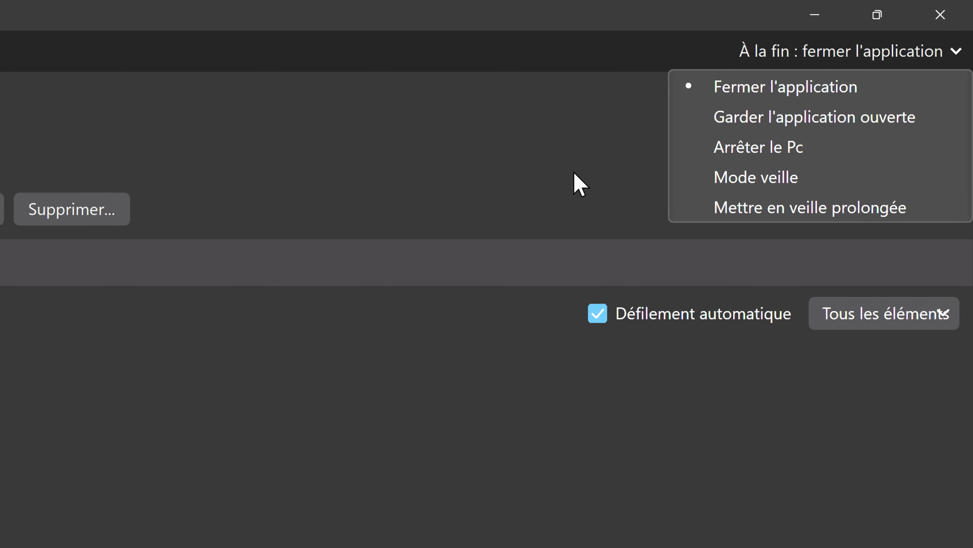
click(578, 182)
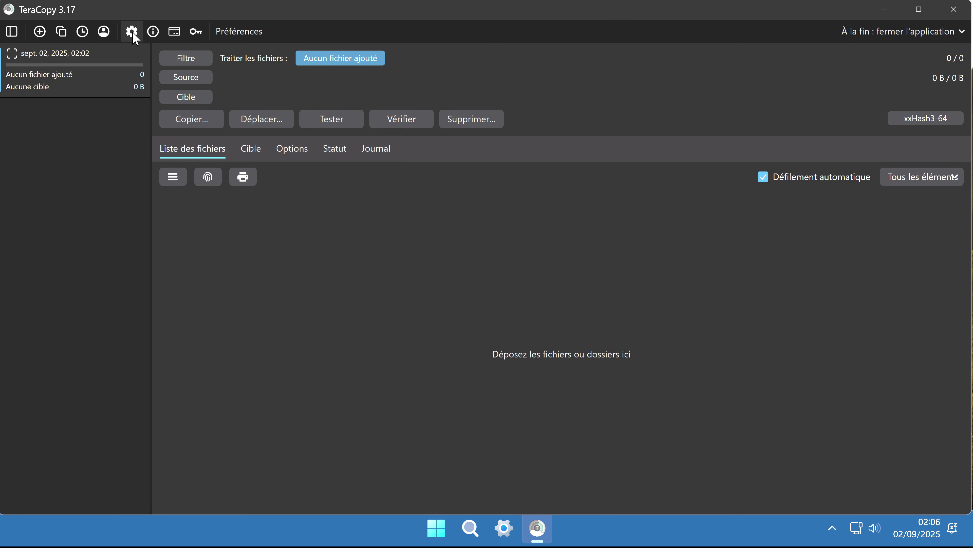
Step: In the preferences, make TeraCopy the default copy handler and review the automatic update options
click(133, 33)
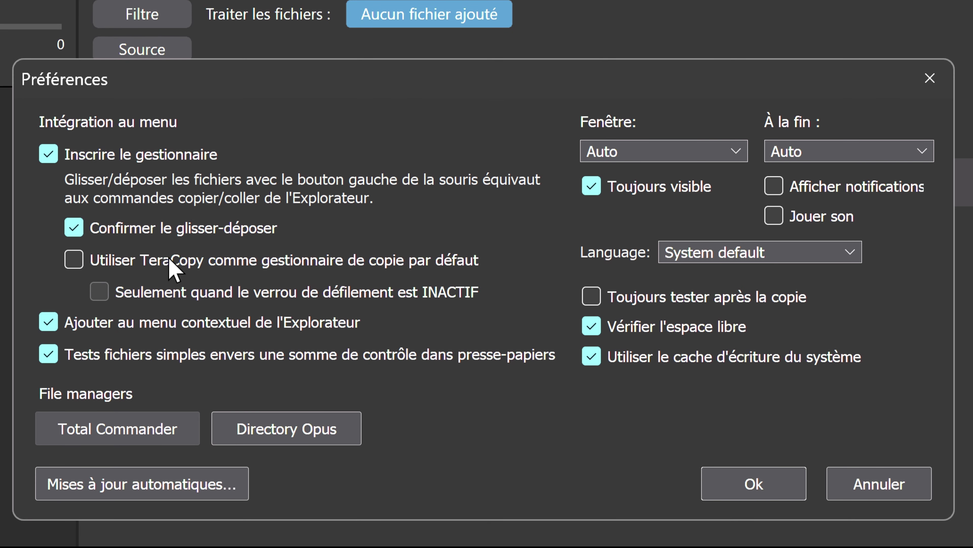
click(74, 260)
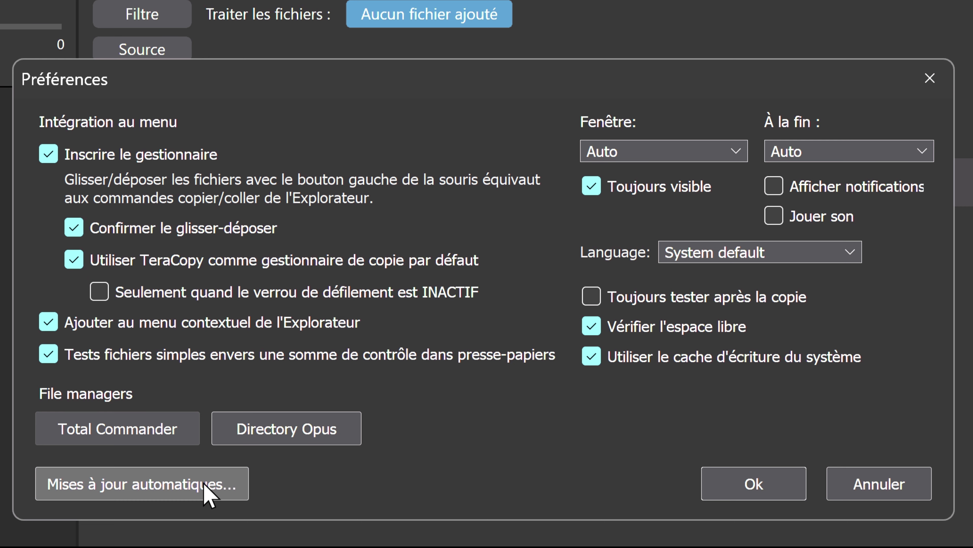
click(205, 484)
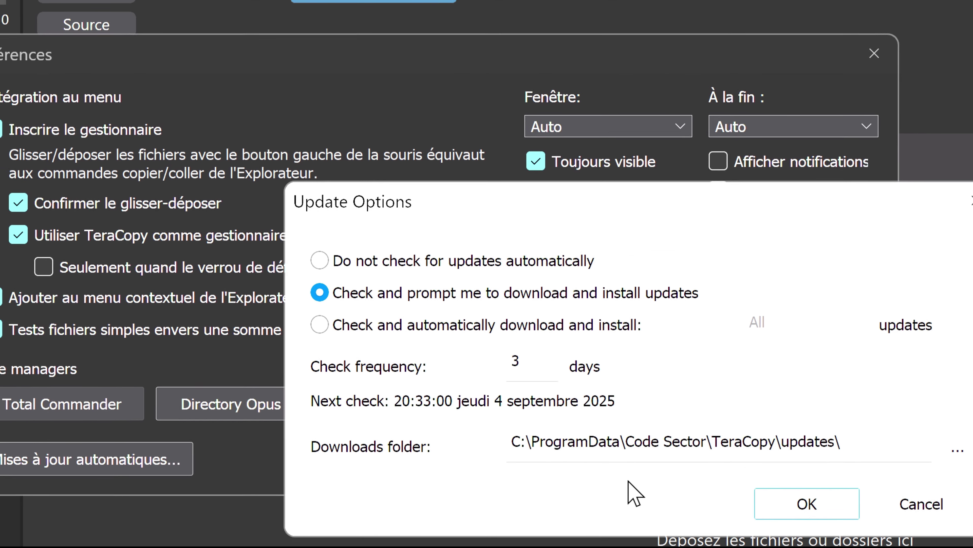
click(627, 432)
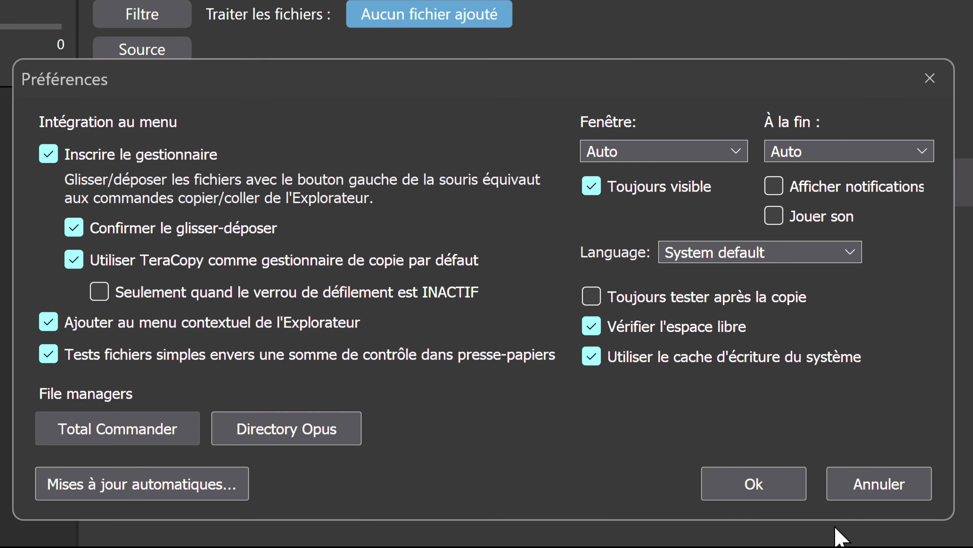
Step: Add "4L-2CV, la guerre des petites voitures.mp4" and "L'aventure Bolex.m4v" as separate jobs with I:\ as the target
click(737, 151)
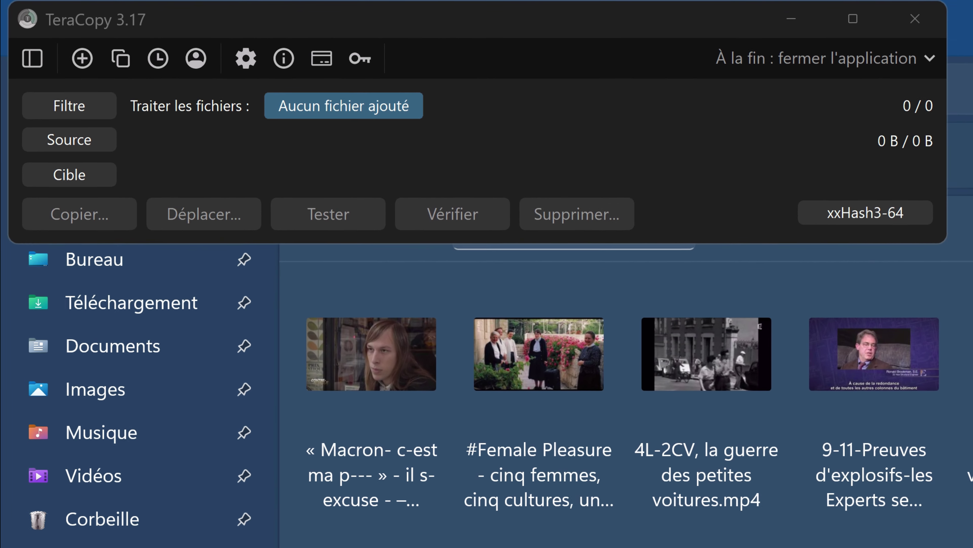
click(91, 150)
click(242, 157)
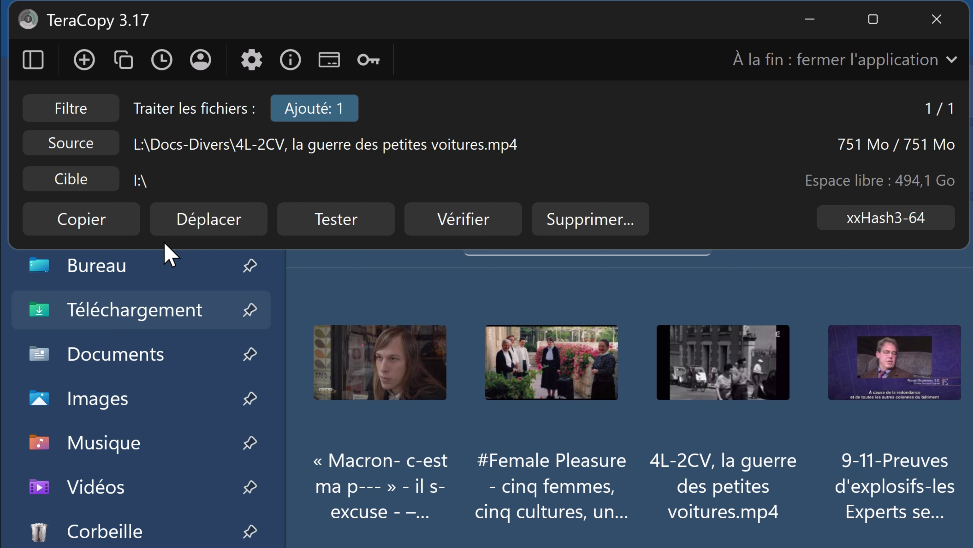
click(84, 60)
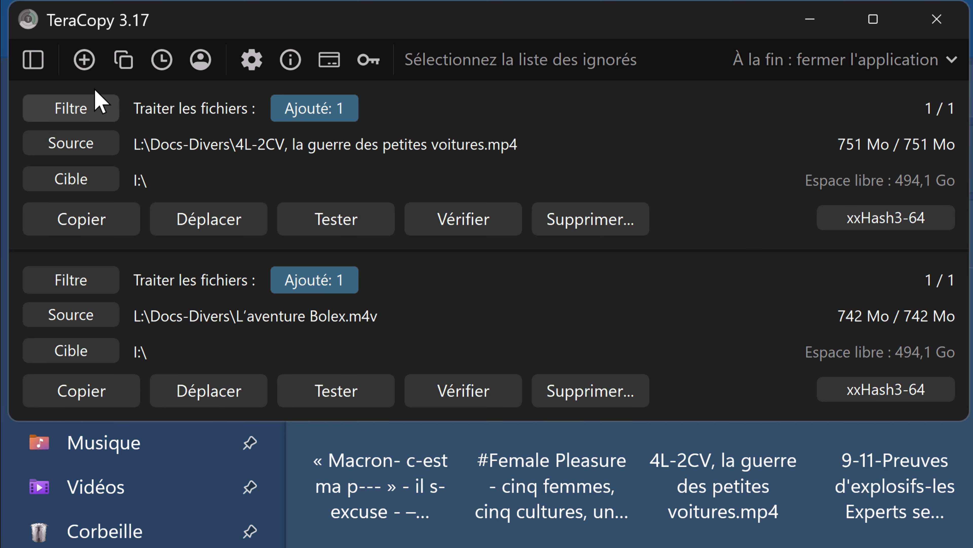
click(84, 61)
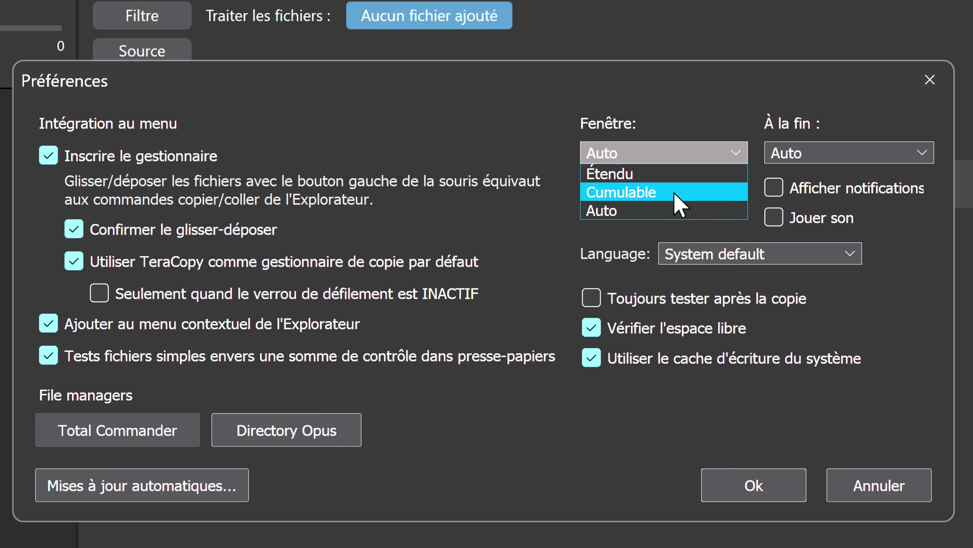
Step: Configure the preferences with the Cumulable window mode, Fermer l'application at the end, sound enabled and French as the language
click(673, 192)
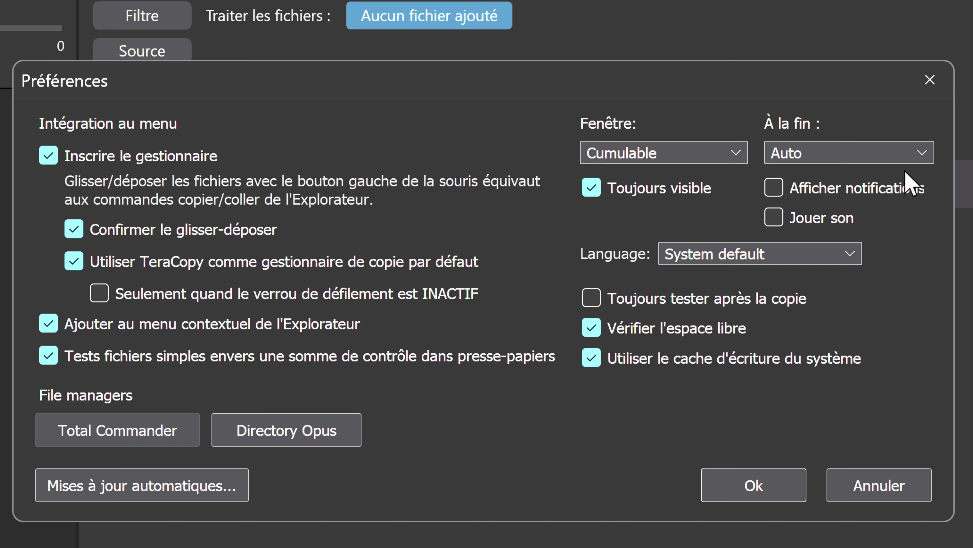
click(919, 163)
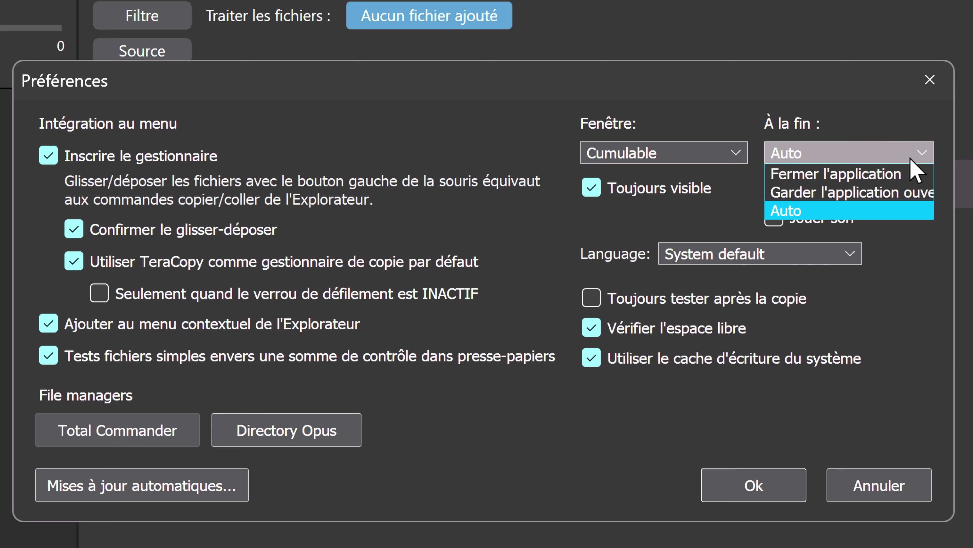
click(895, 176)
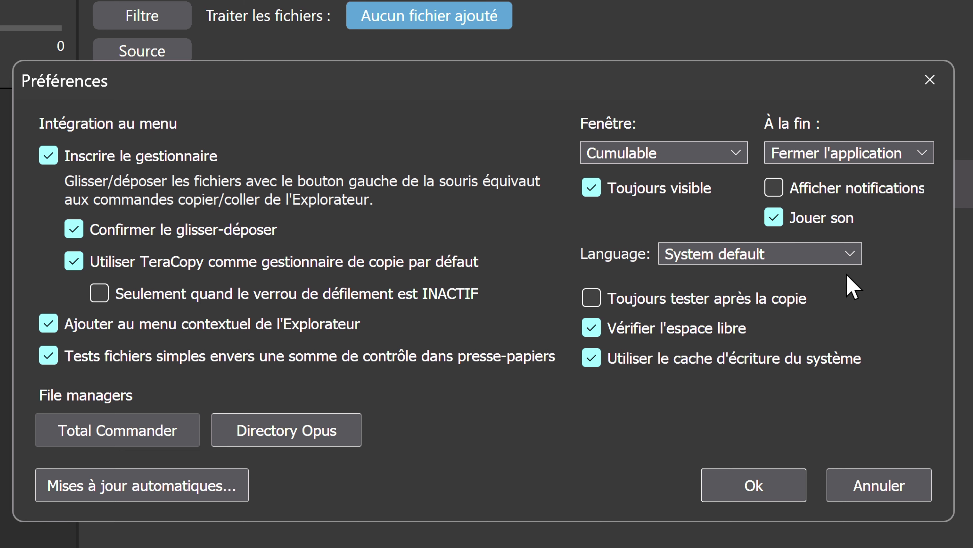
click(845, 254)
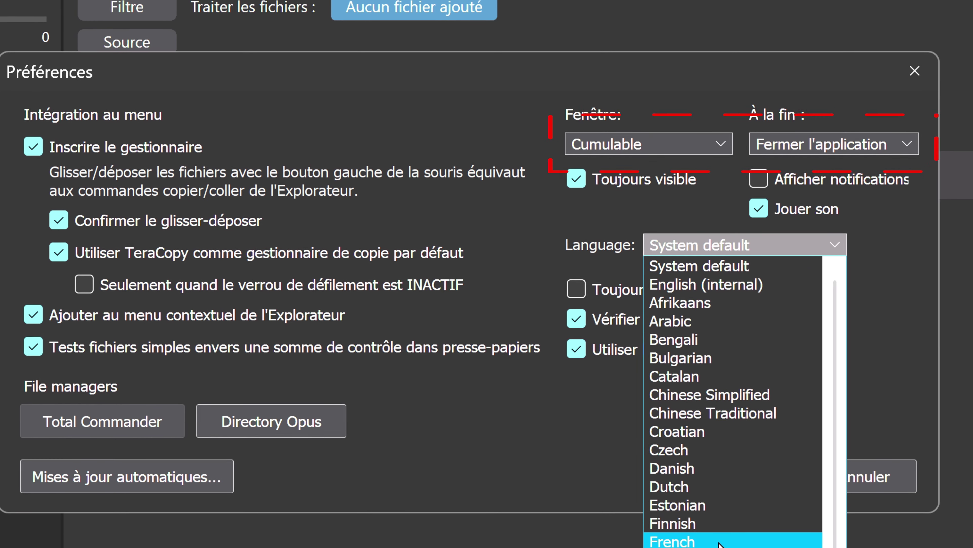
click(728, 540)
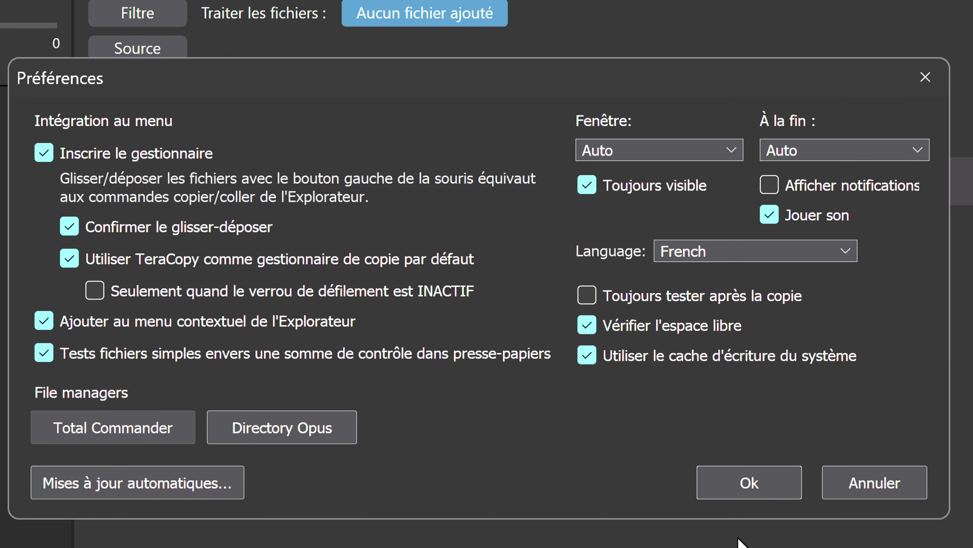
Step: Restore the Cumulable window mode and the Fermer l'application end action, and save the preferences
click(738, 157)
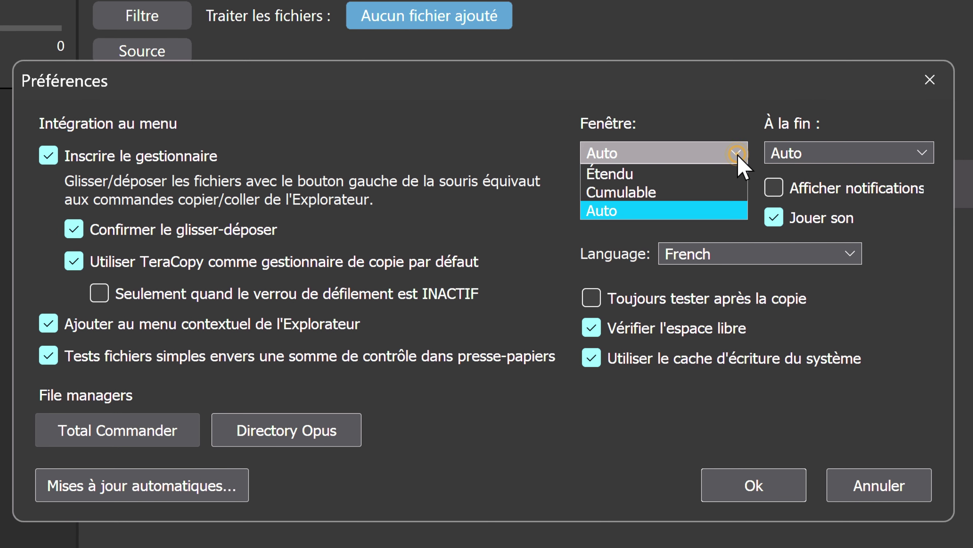
click(669, 199)
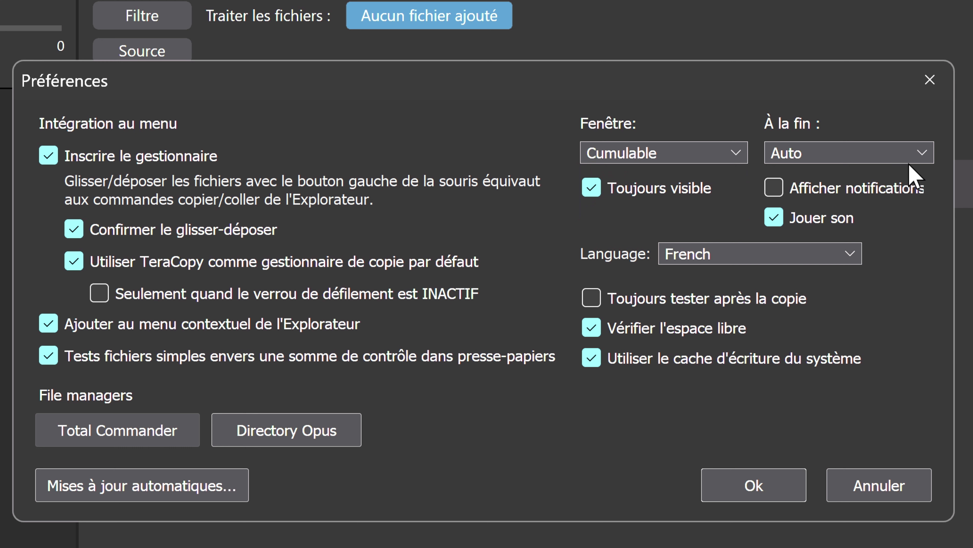
click(914, 157)
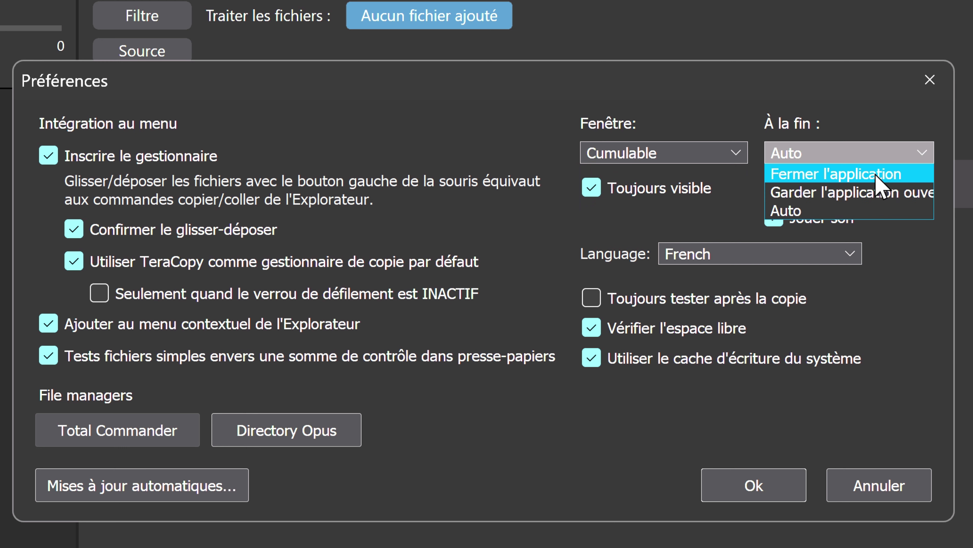
click(875, 175)
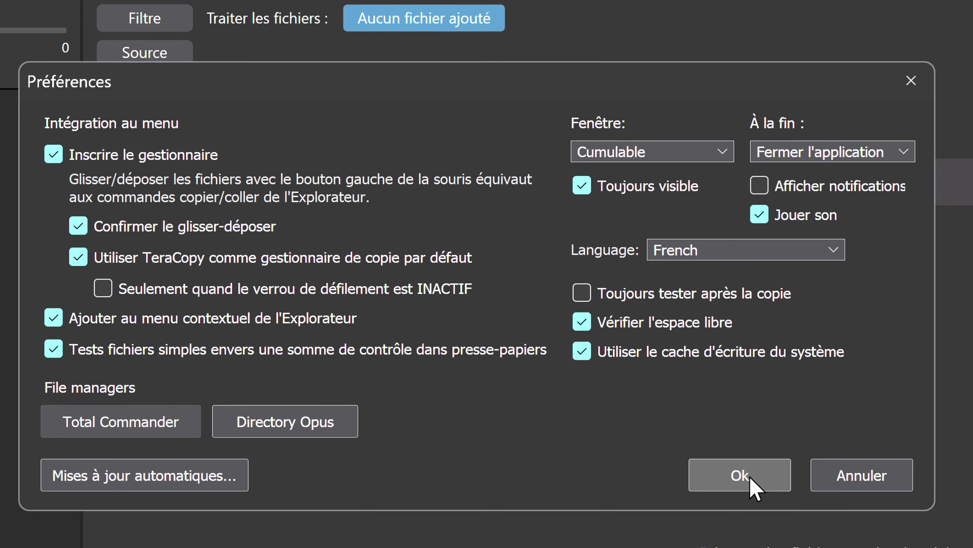
click(671, 422)
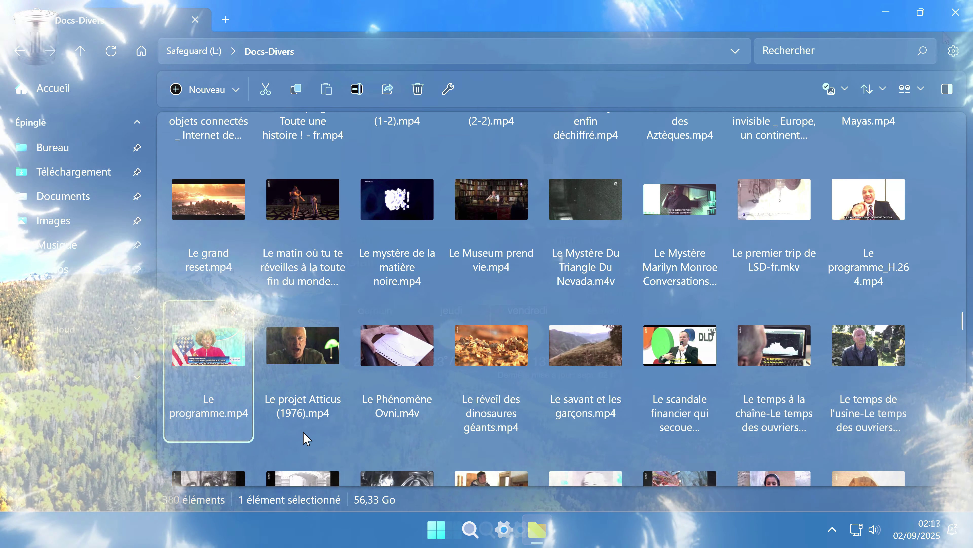
Step: Send Le programme.mp4 and Le réveil des dinosaures géants.mp4 from the Docs-Divers folder to TeraCopy as separate jobs
right_click(207, 361)
mouse_move(360, 312)
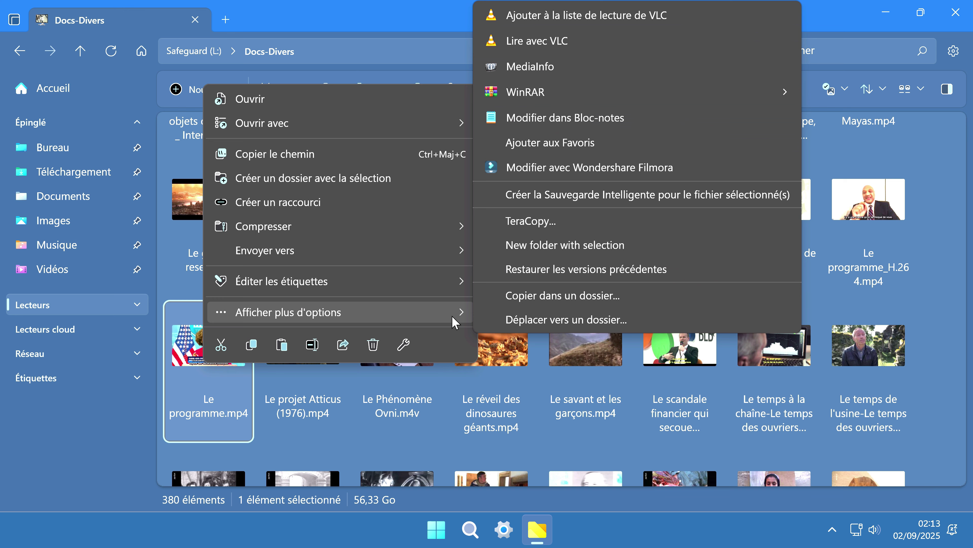
click(548, 221)
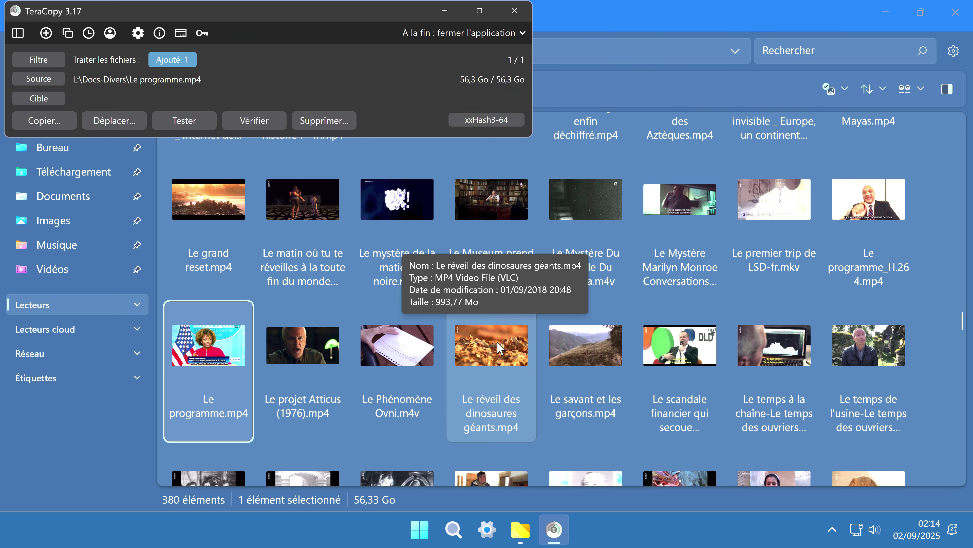
right_click(500, 347)
mouse_move(578, 310)
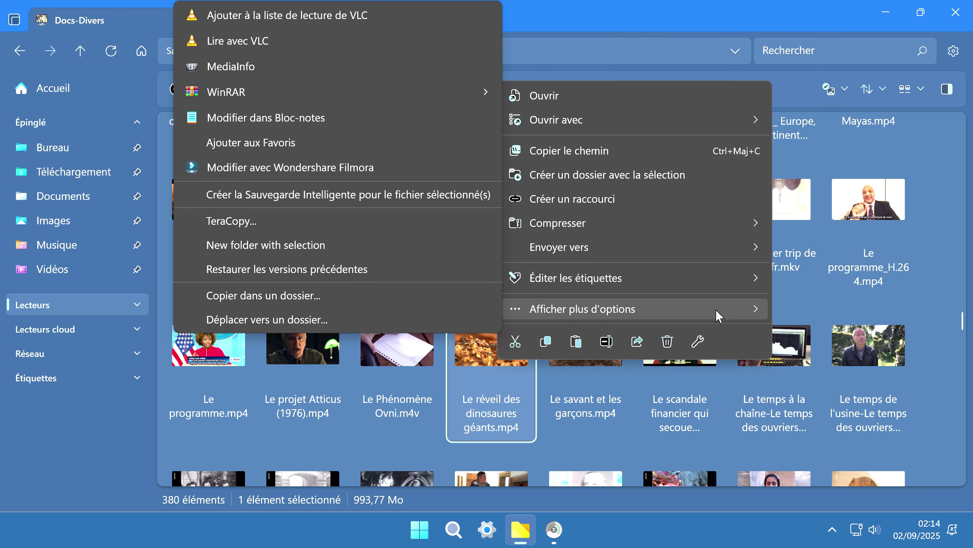
click(273, 222)
Step: Send Le Phénomène Ovni.m4v from the Docs-Divers folder to TeraCopy as a third job
click(393, 354)
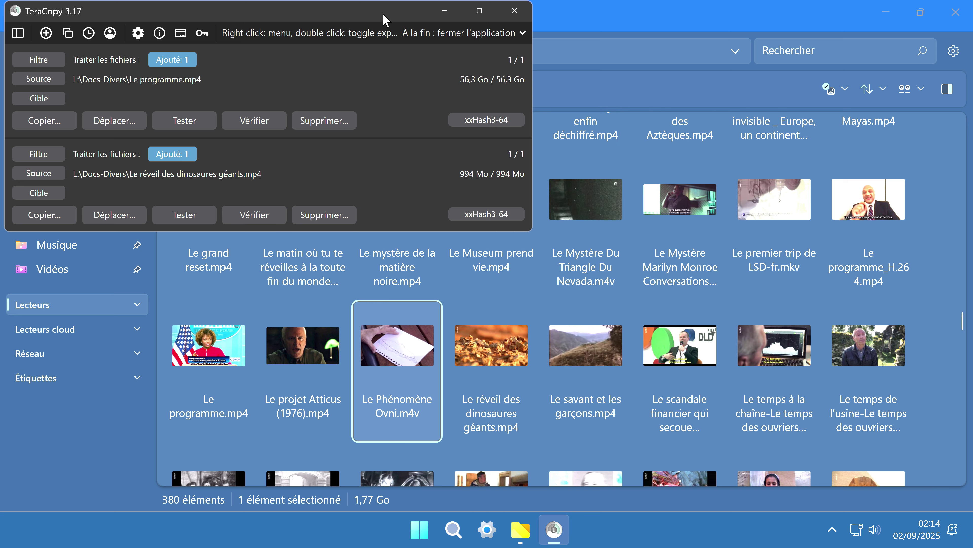
click(460, 9)
right_click(393, 367)
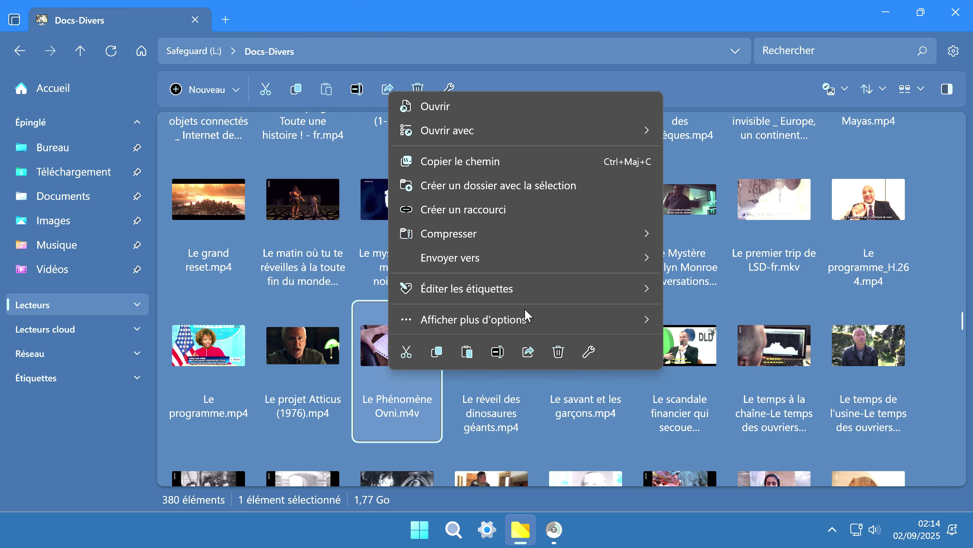
mouse_move(637, 329)
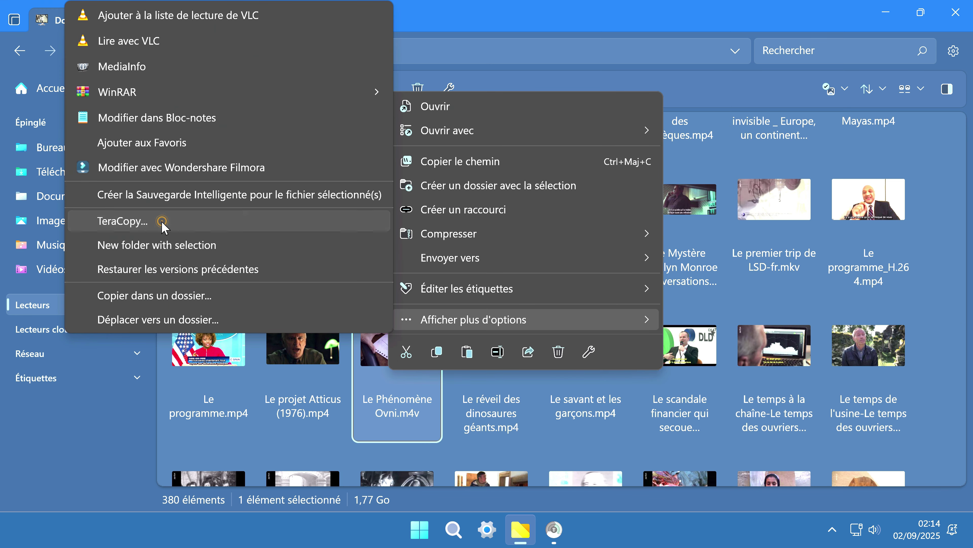
click(163, 220)
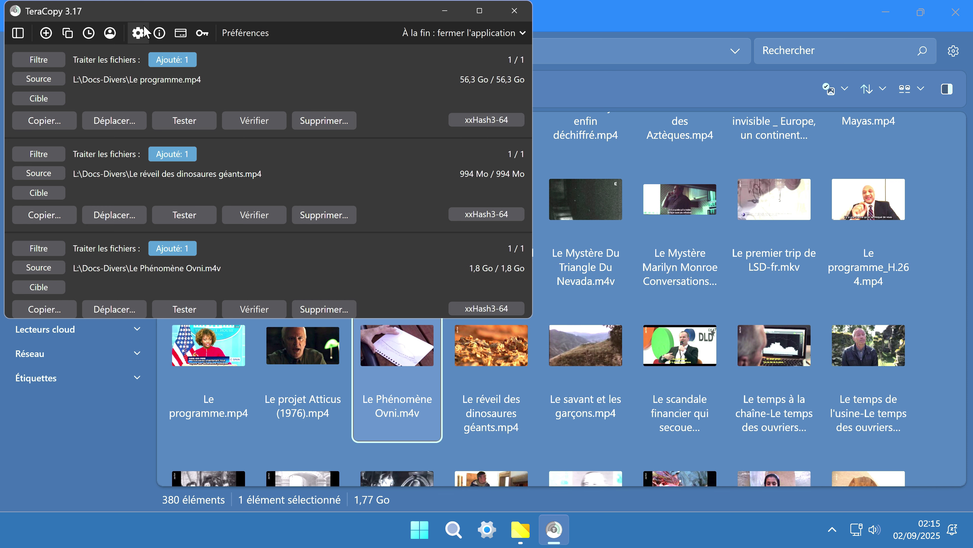
Step: Set TeraCopy's window mode to Étendu and save the preferences
click(139, 35)
click(509, 134)
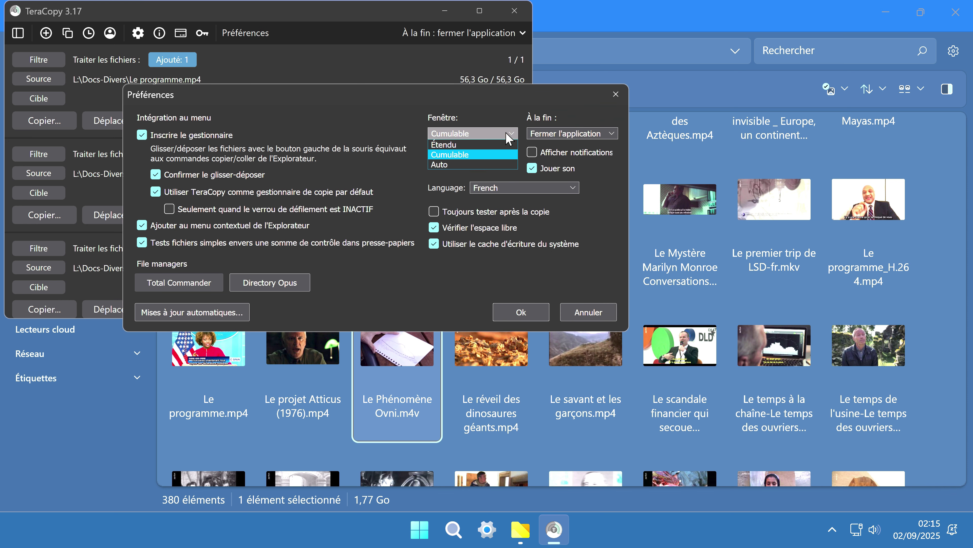
click(468, 145)
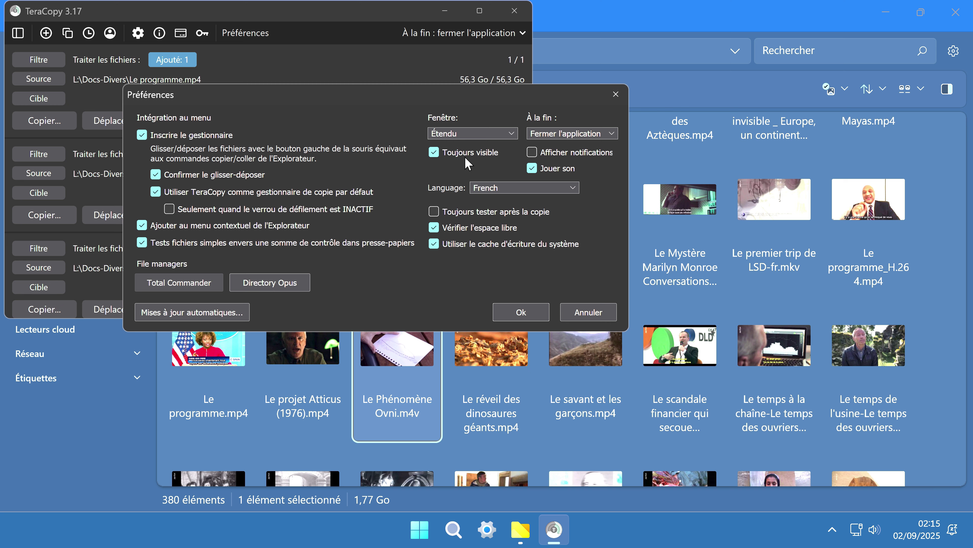
click(513, 312)
Step: Open the additional file actions for Le programme.mp4 in the Docs-Divers folder
right_click(204, 349)
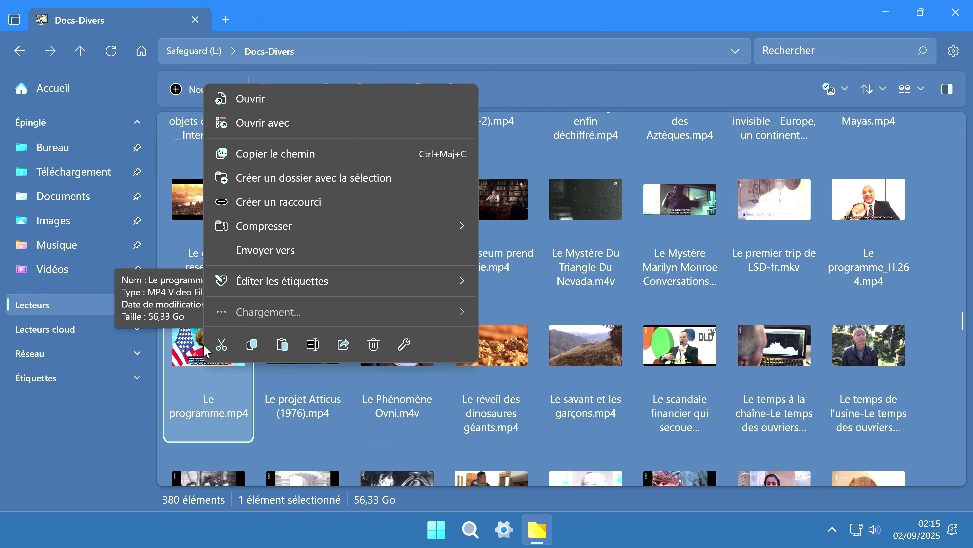
mouse_move(460, 314)
click(515, 189)
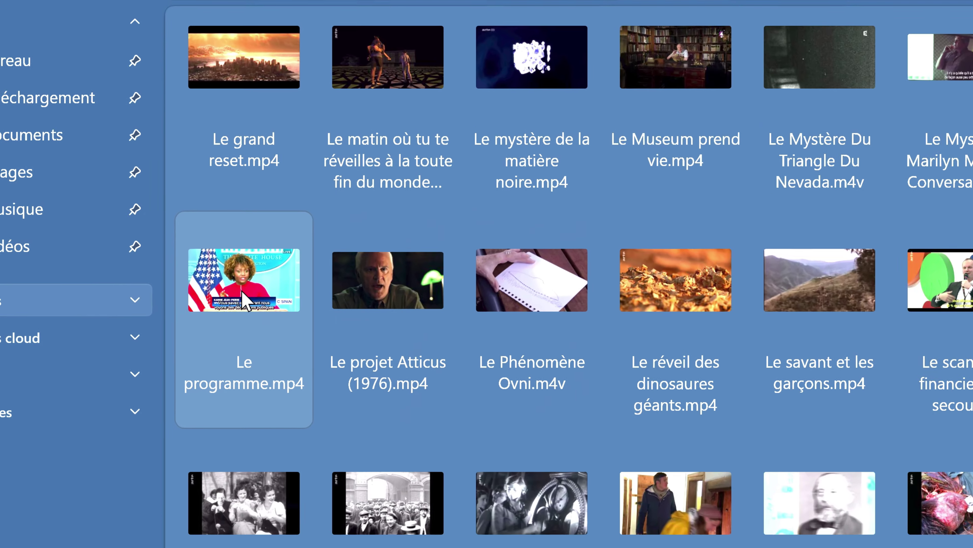
Step: Copy Le programme.mp4 from the Docs-Divers folder to the Backup (I:) drive, using Explorer as the copy handler
mouse_move(246, 295)
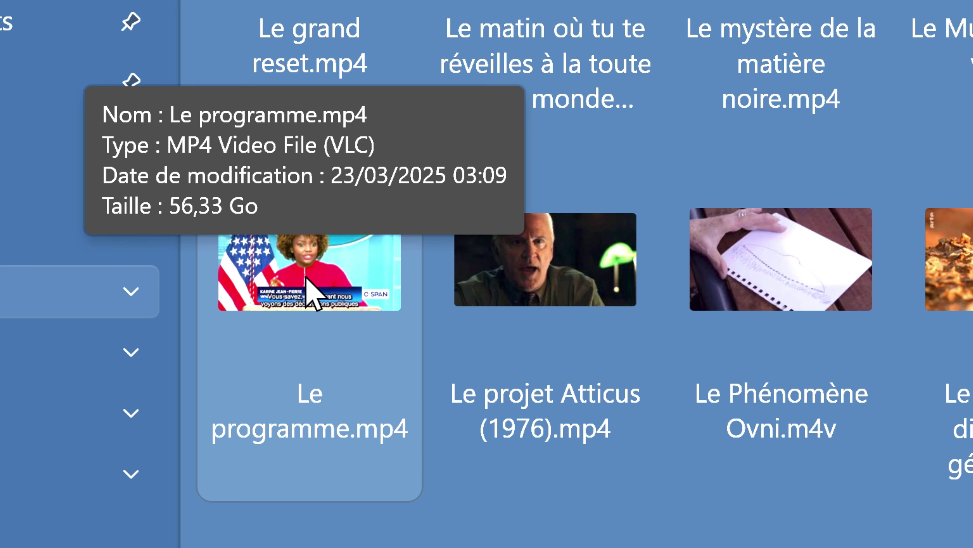
right_click(307, 279)
mouse_move(928, 198)
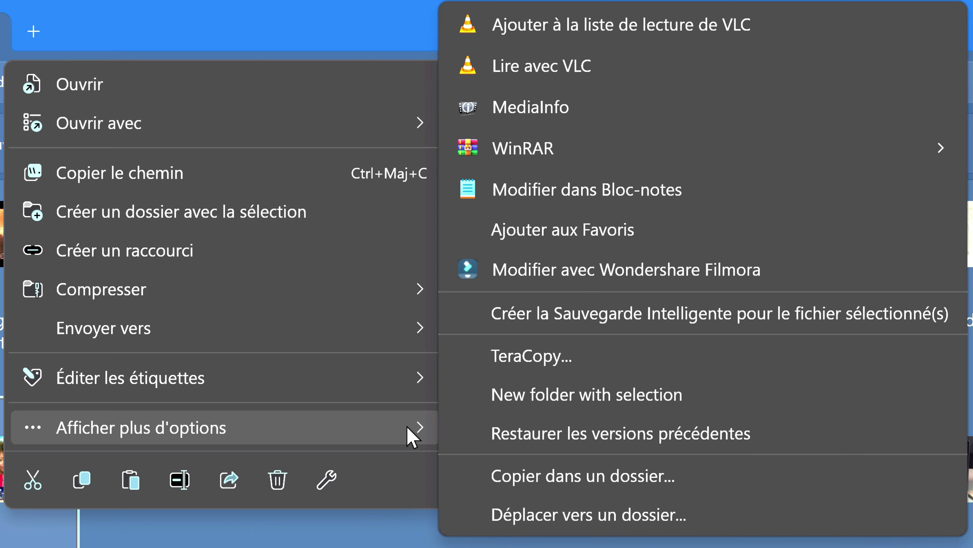
click(527, 476)
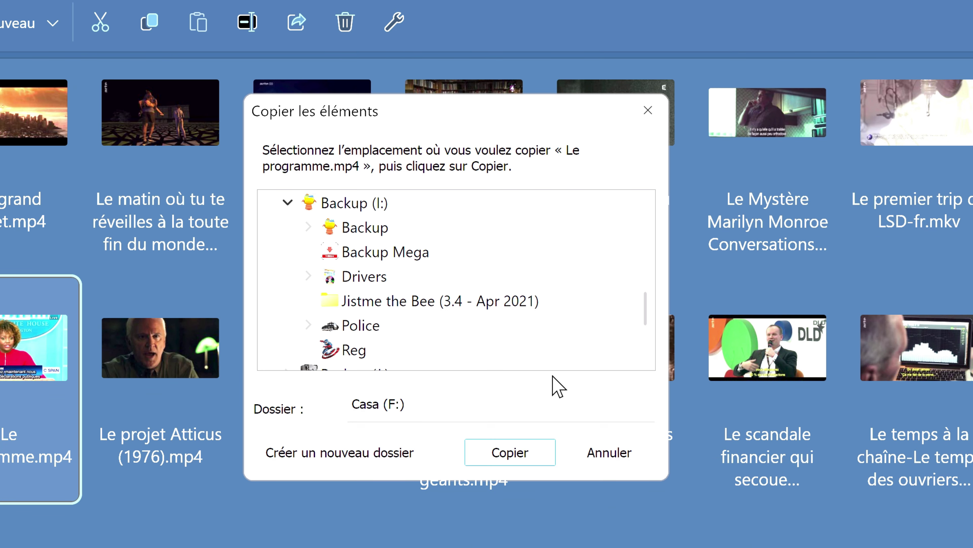
click(364, 205)
click(532, 458)
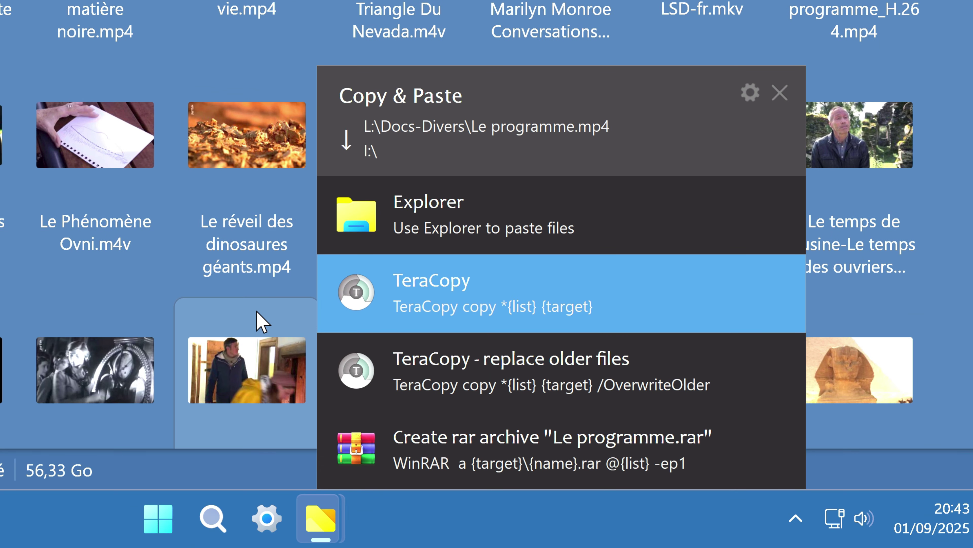
click(582, 224)
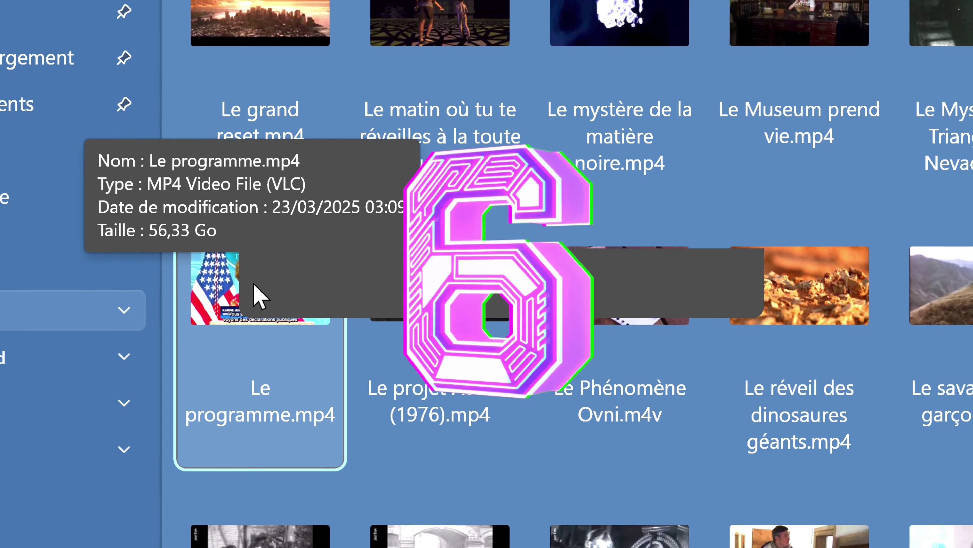
Step: Send Le programme.mp4 from the Docs-Divers folder to TeraCopy as a new job
right_click(259, 298)
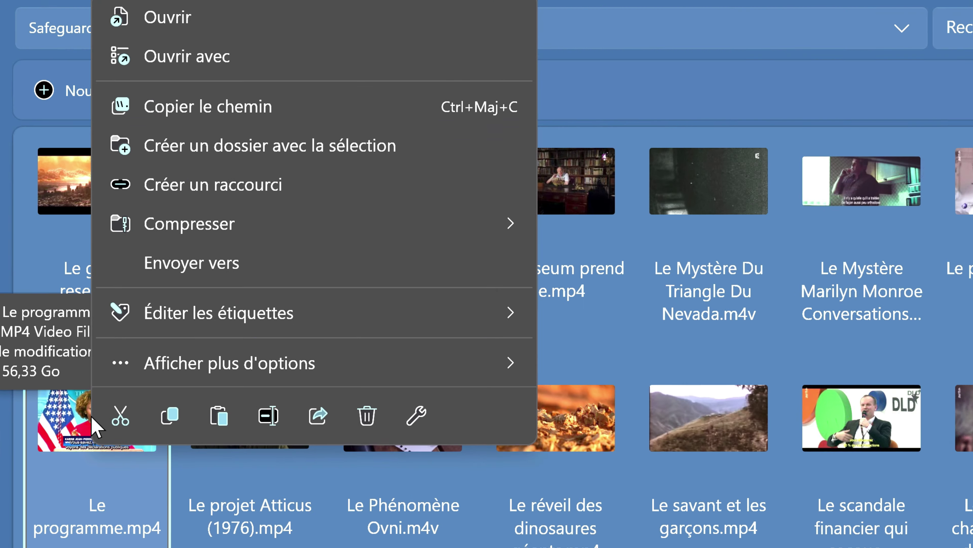
mouse_move(704, 230)
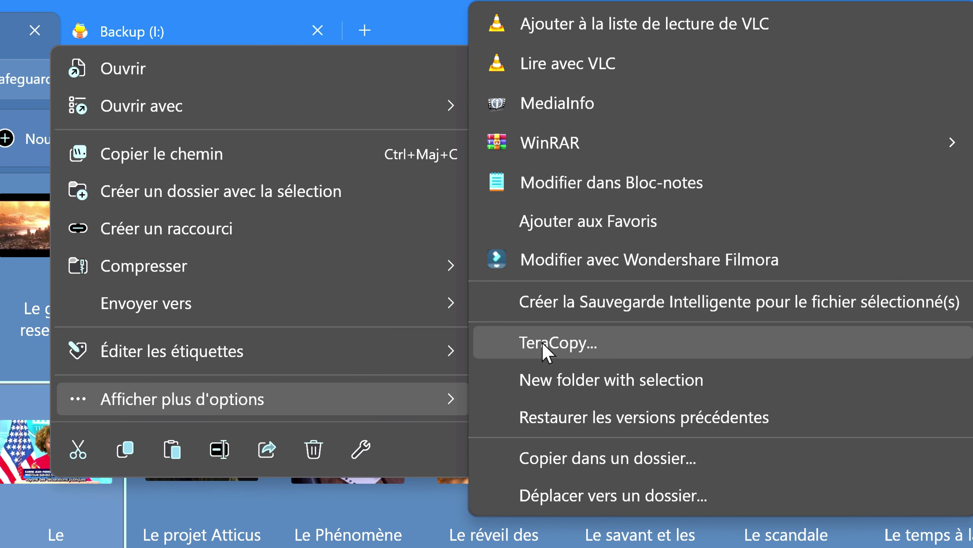
click(489, 345)
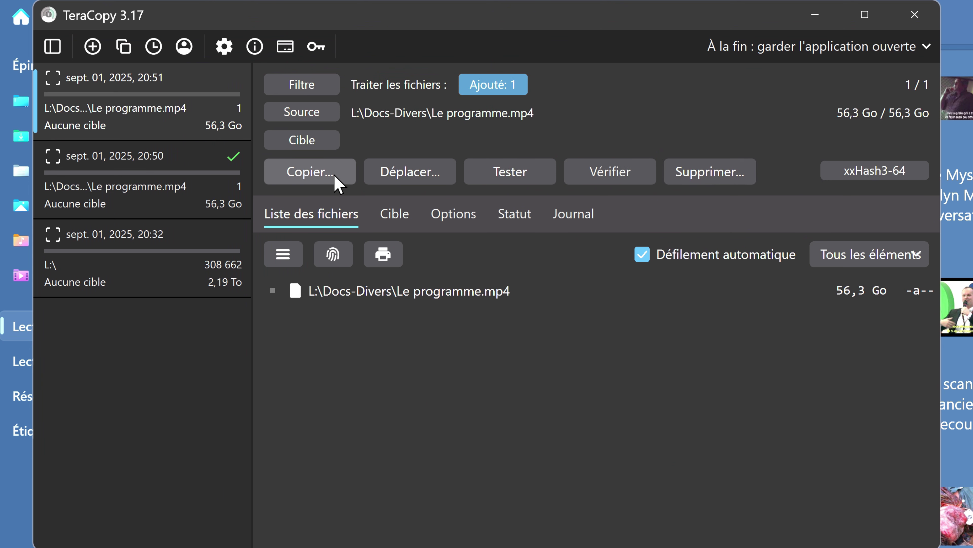
Step: Start copying the Le programme.mp4 job in TeraCopy with the Backup (I:) drive as the target folder
click(337, 183)
click(394, 145)
drag(202, 218, 203, 363)
click(132, 368)
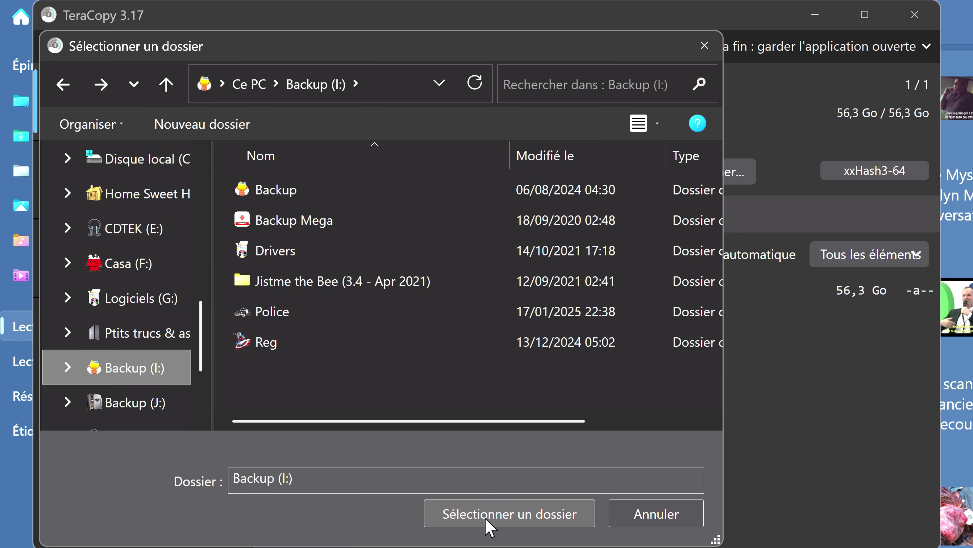
click(485, 519)
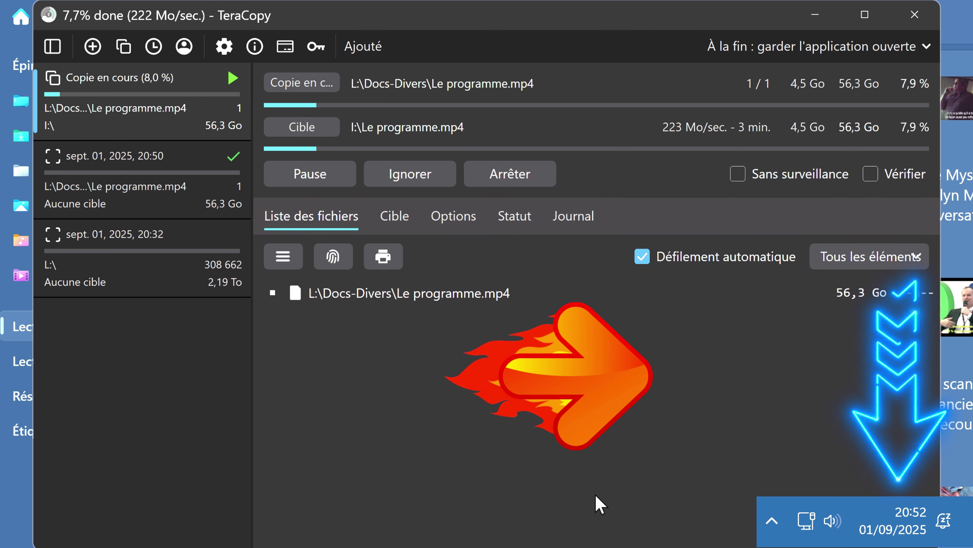